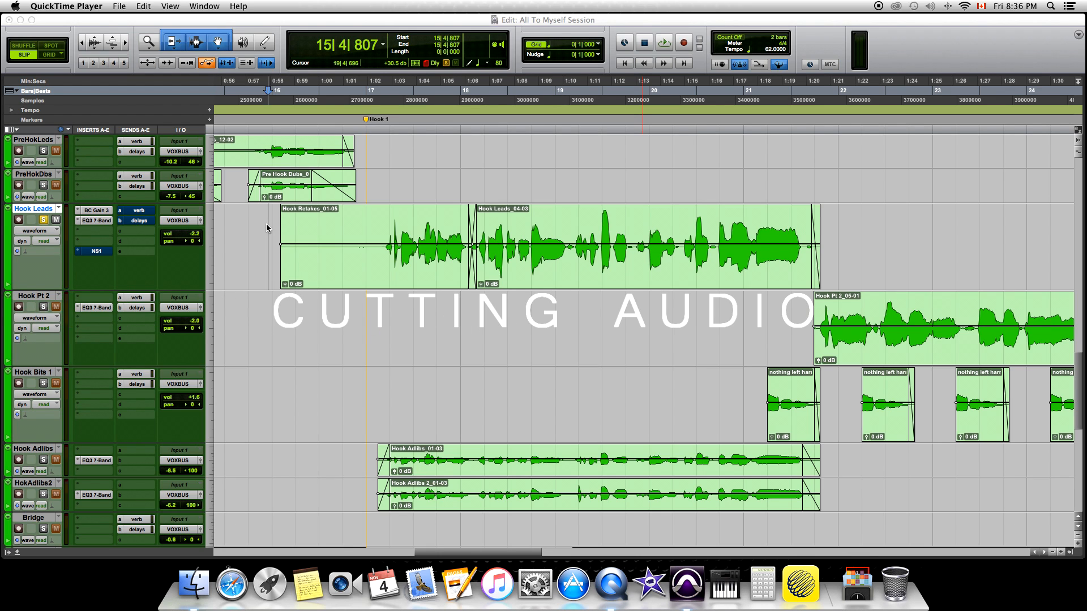
Delete the silent section before the first vocal in the Hook Retakes_01-05 clip on the Hook Leads track.
left_click(270, 229)
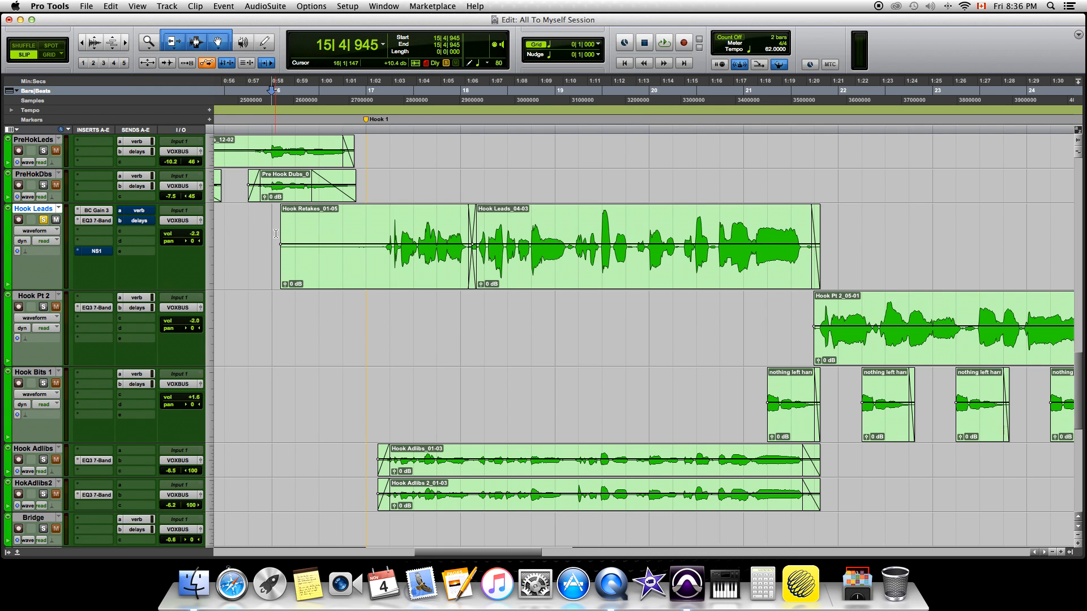
left_click_drag(279, 231, 386, 221)
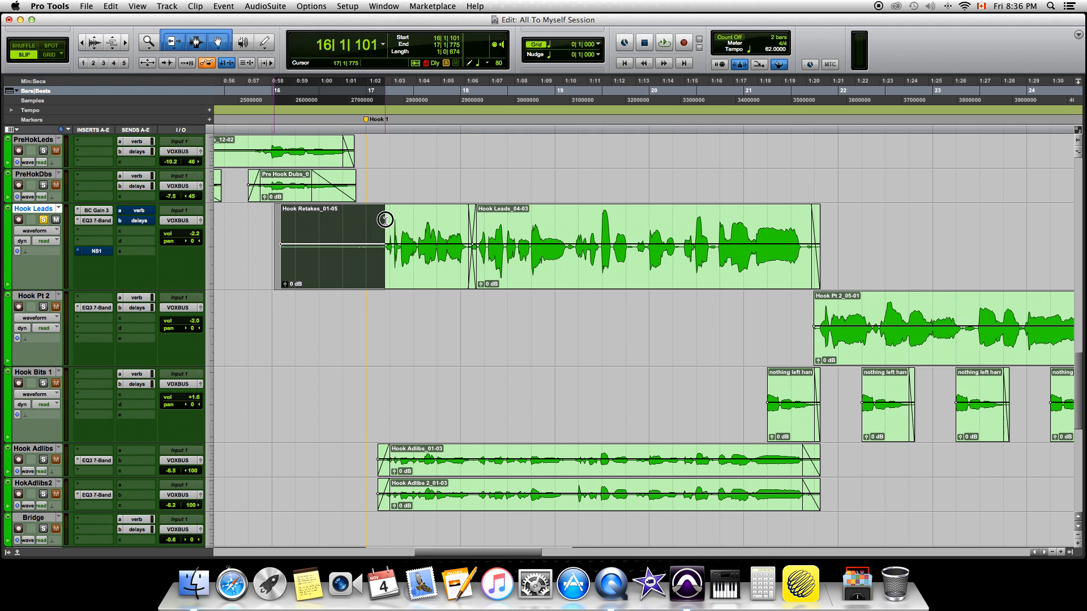
key("Delete")
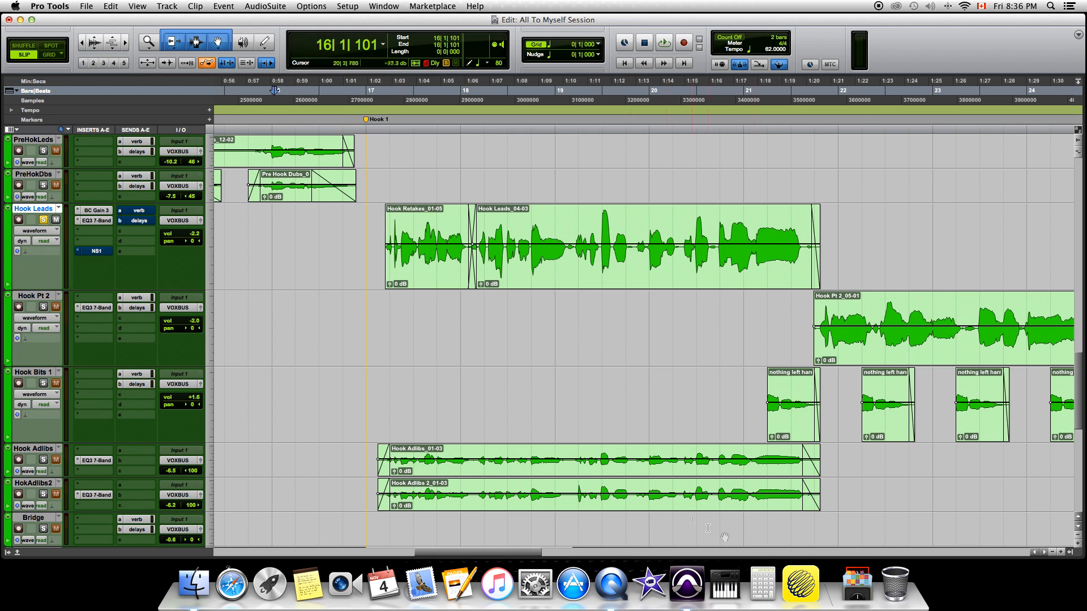
Delete the quiet gap just after 20|2|000 between two vocal phrases in the Hook Leads_04-03 clip.
left_click(1057, 552)
scroll(844, 364, "right", 15)
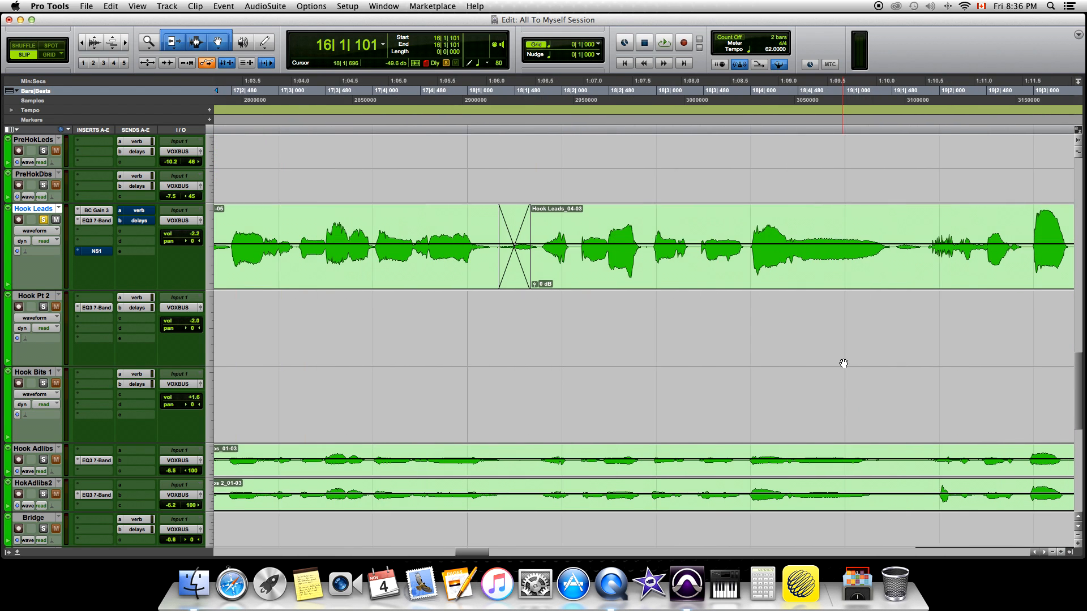
scroll(499, 265, "right", 3)
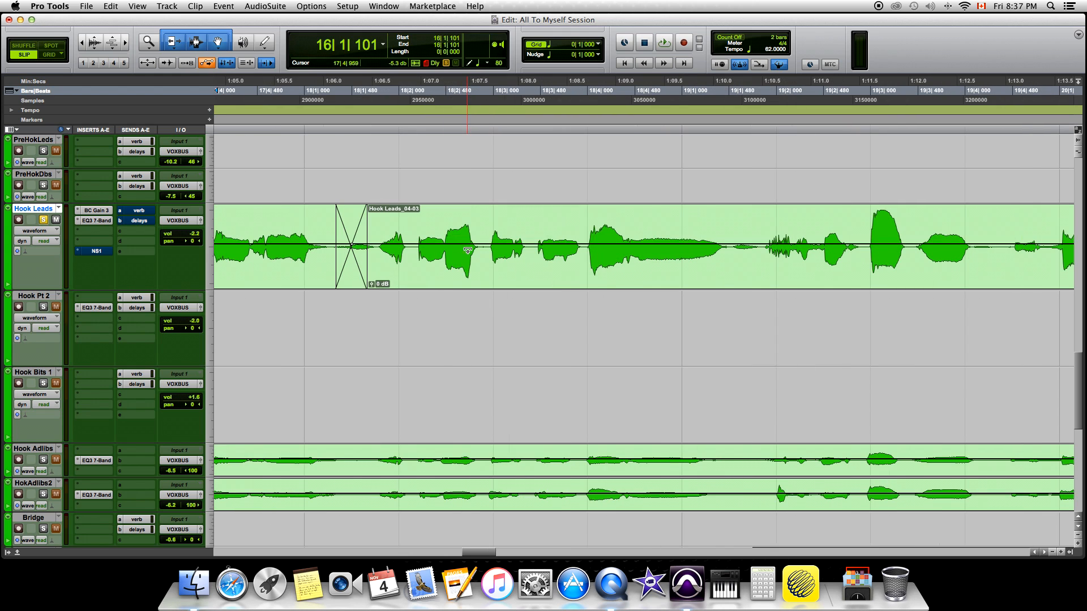
left_click_drag(405, 229, 417, 227)
left_click(417, 227)
scroll(416, 229, "right", 10)
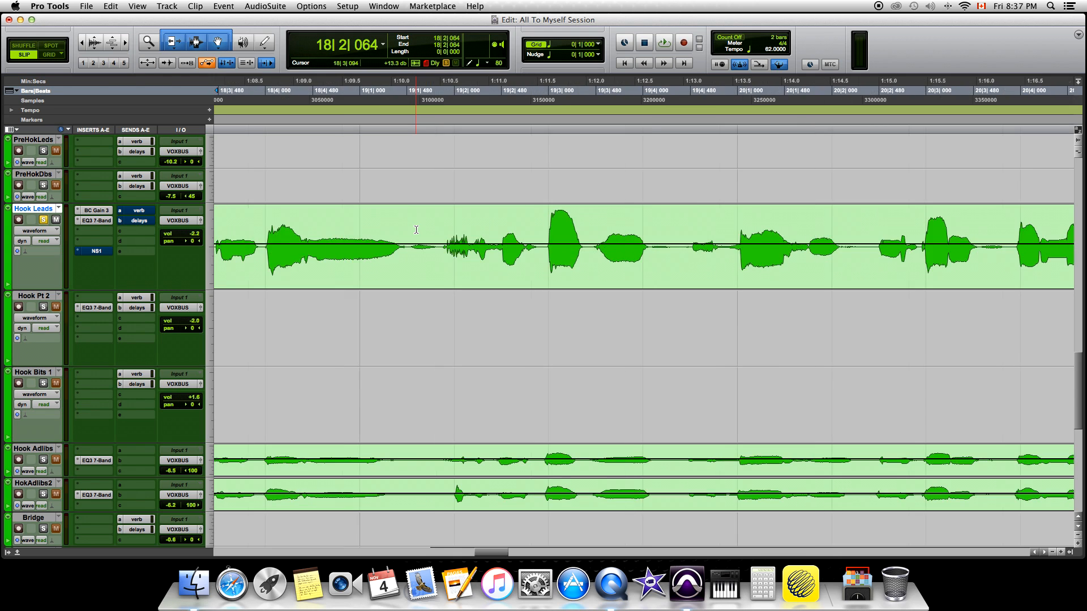
scroll(416, 229, "right", 3)
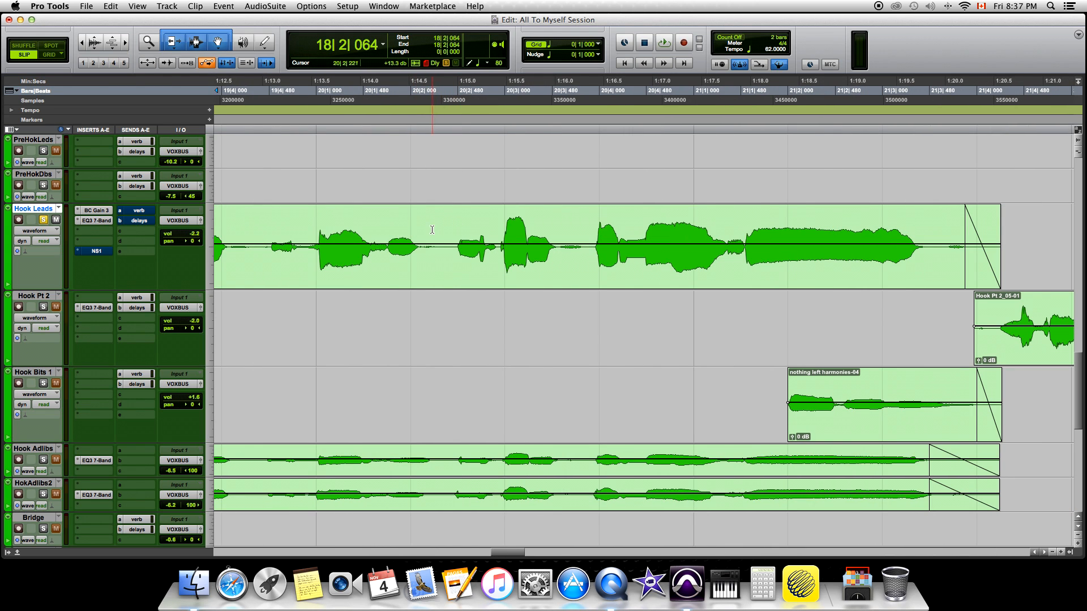
left_click_drag(423, 230, 451, 221)
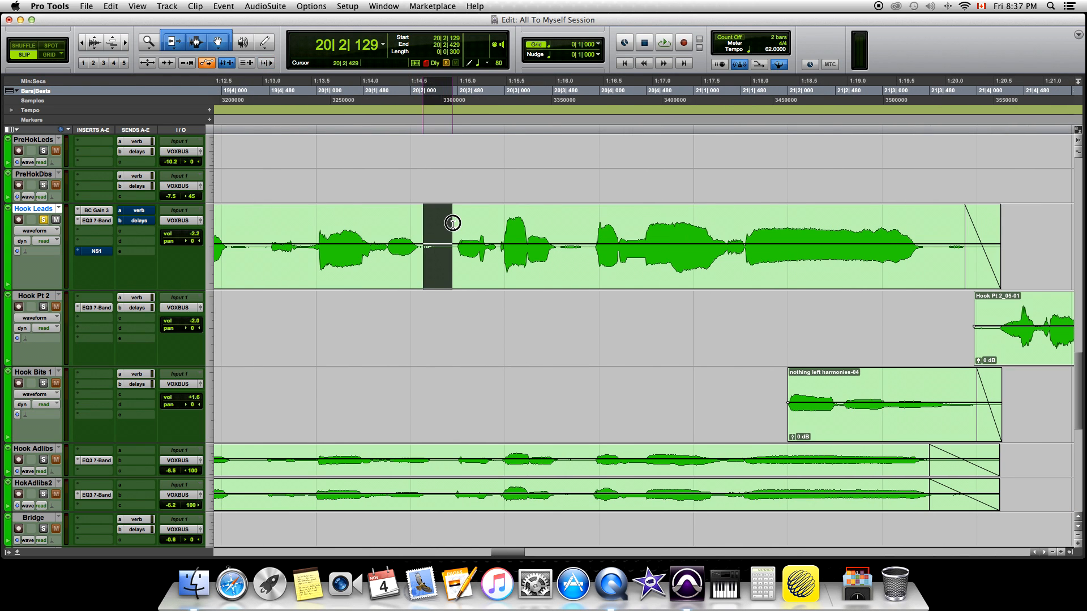
left_click(423, 235)
key("super+]")
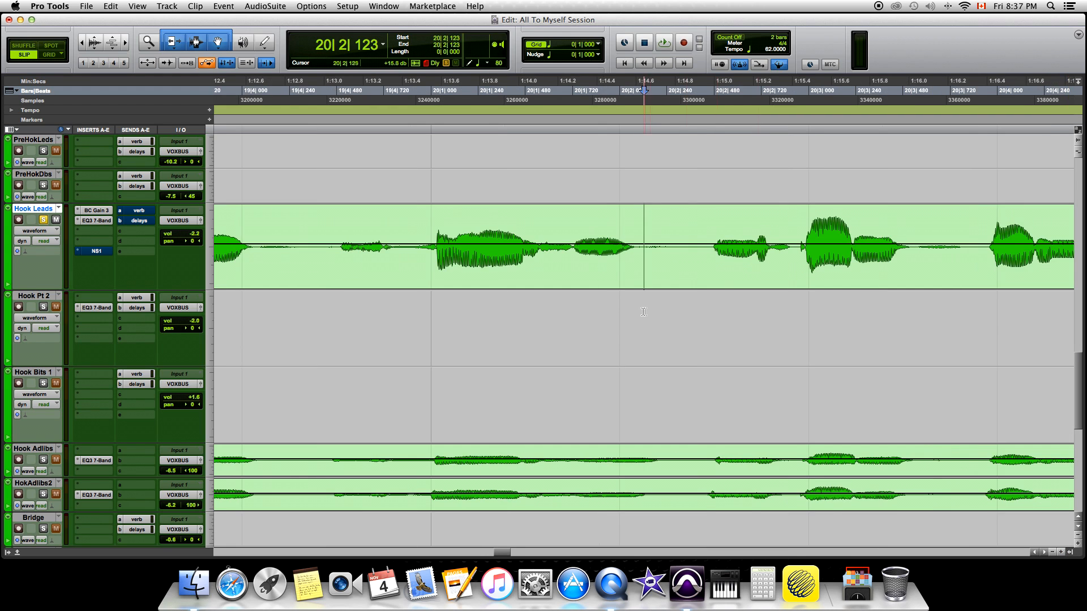
scroll(640, 312, "right", 2)
left_click_drag(684, 243, 714, 233)
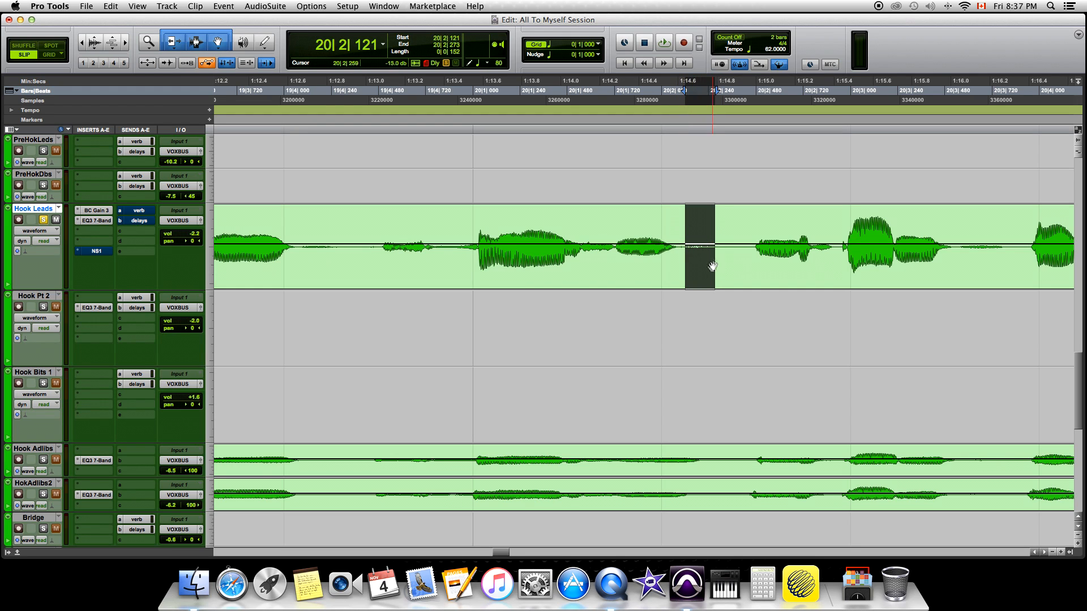
left_click(687, 229)
left_click_drag(678, 220, 756, 218)
key("Delete")
Play back the next Hook Leads phrase and delete the breath gap from 20|3|537 up to the following vocal.
scroll(724, 239, "right", 5)
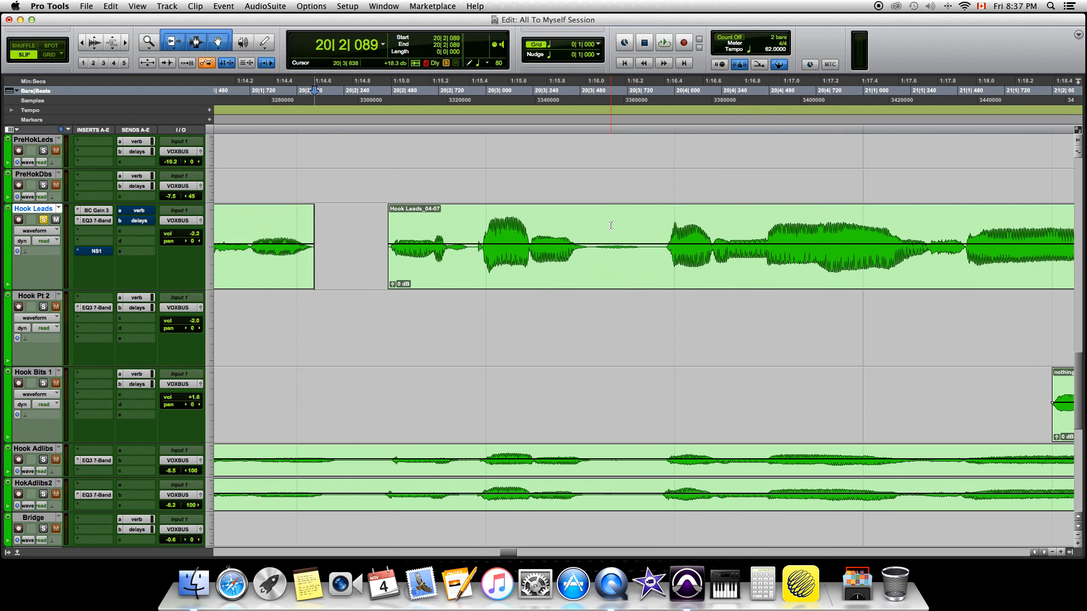
left_click_drag(584, 232, 657, 230)
left_click(627, 231)
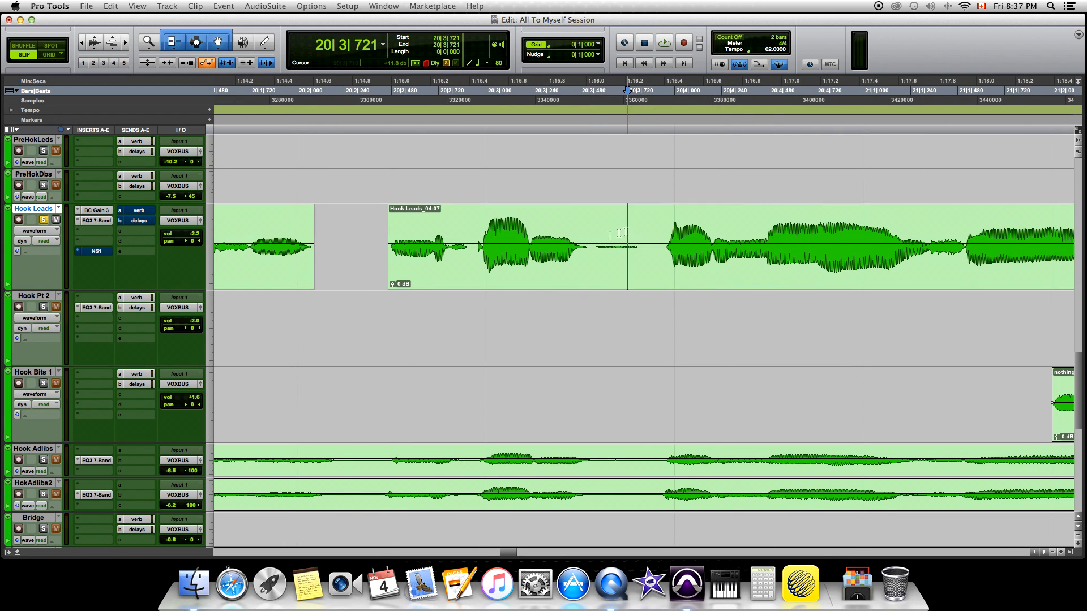
left_click(593, 232)
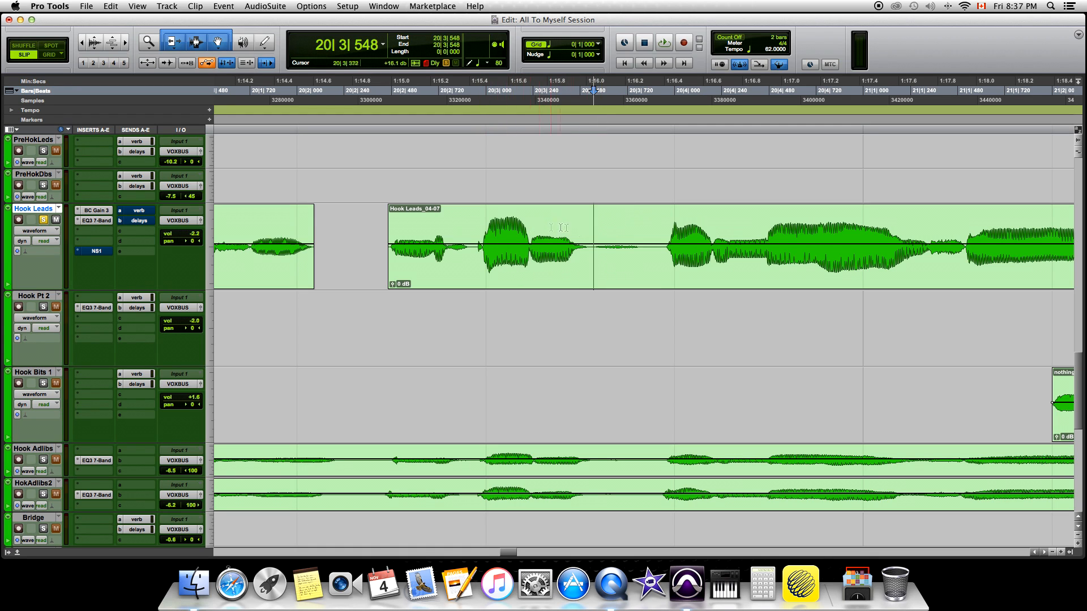
left_click(466, 232)
left_click(379, 230)
key("space")
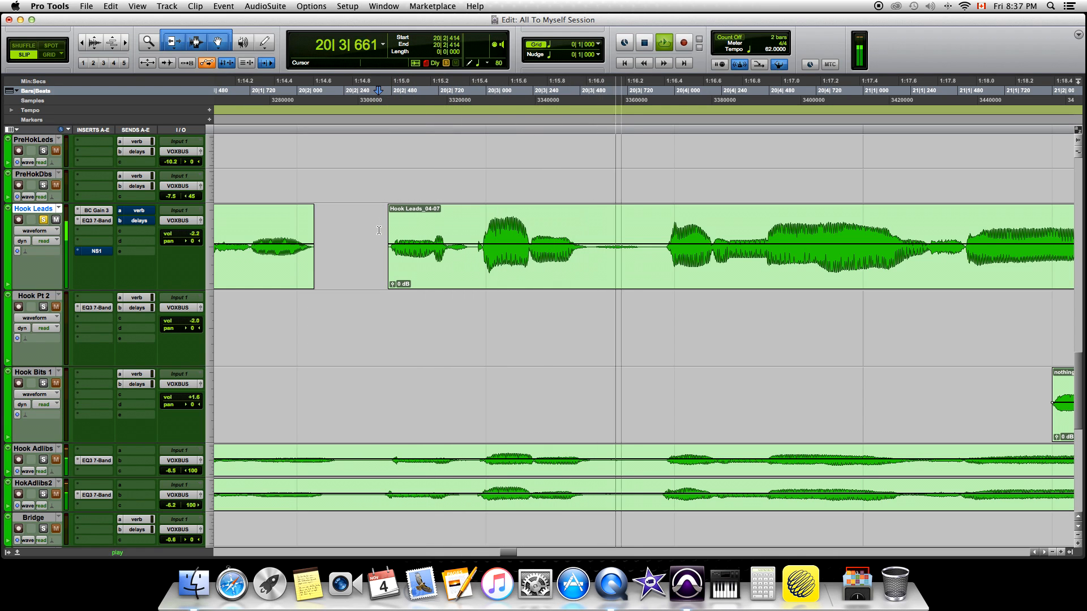
key("space")
left_click(589, 230)
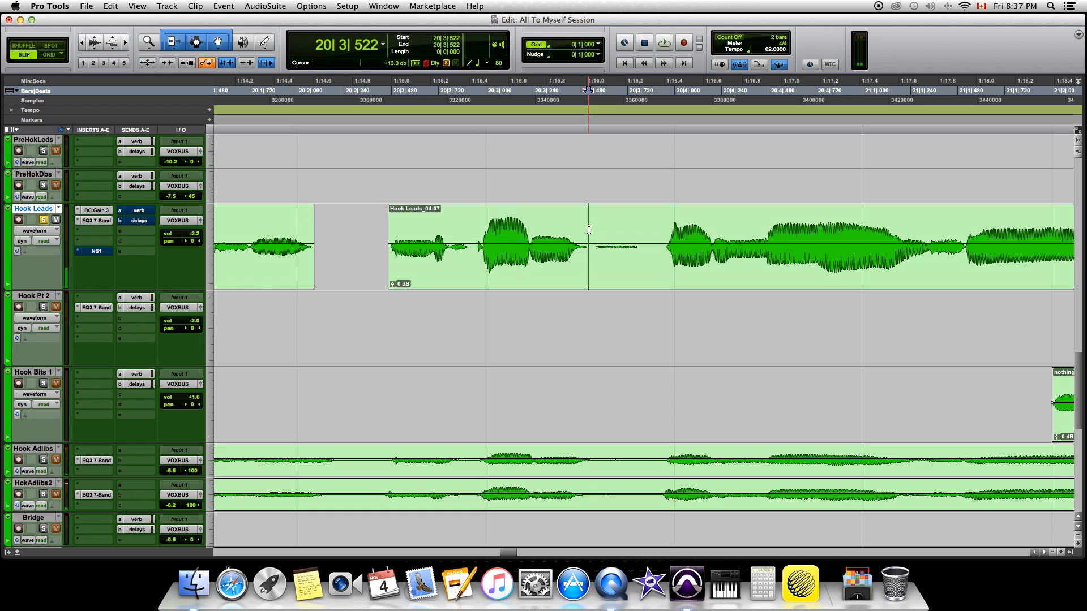
left_click_drag(591, 229, 670, 228)
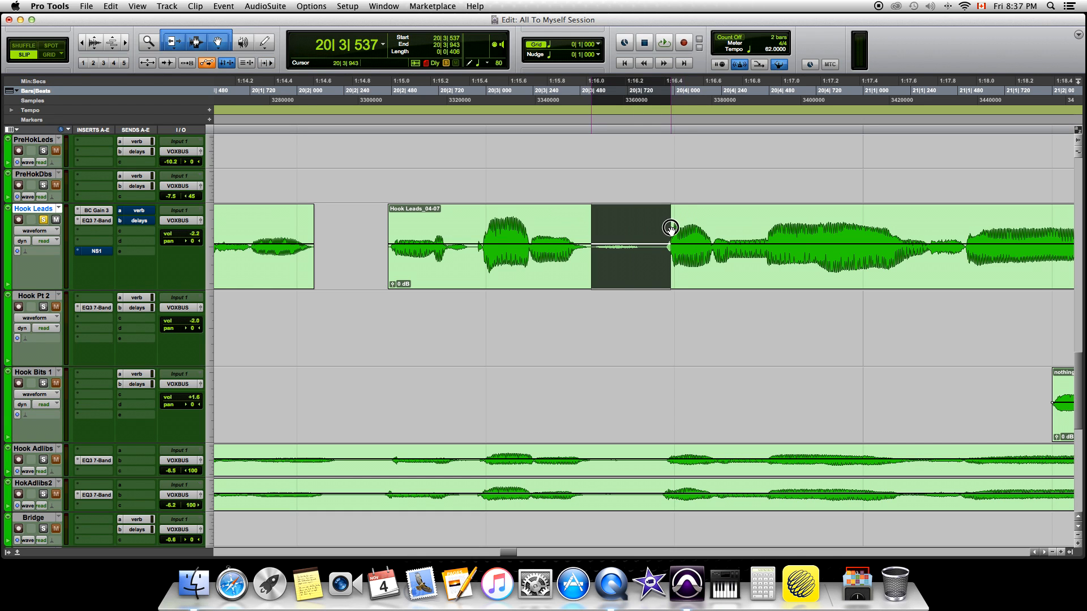
key("Delete")
Delete the quiet tail with its fade-out after the final Hook Leads vocal, from 21|3|408 to the clip's end.
scroll(741, 306, "right", 5)
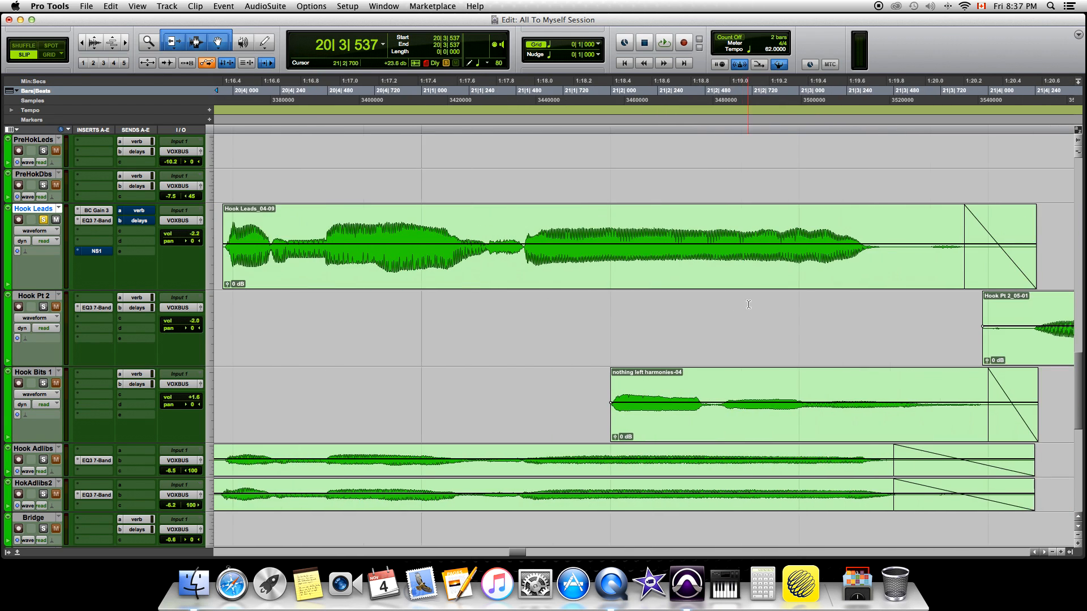
scroll(748, 305, "right", 1)
left_click_drag(821, 235, 982, 232)
key("Delete")
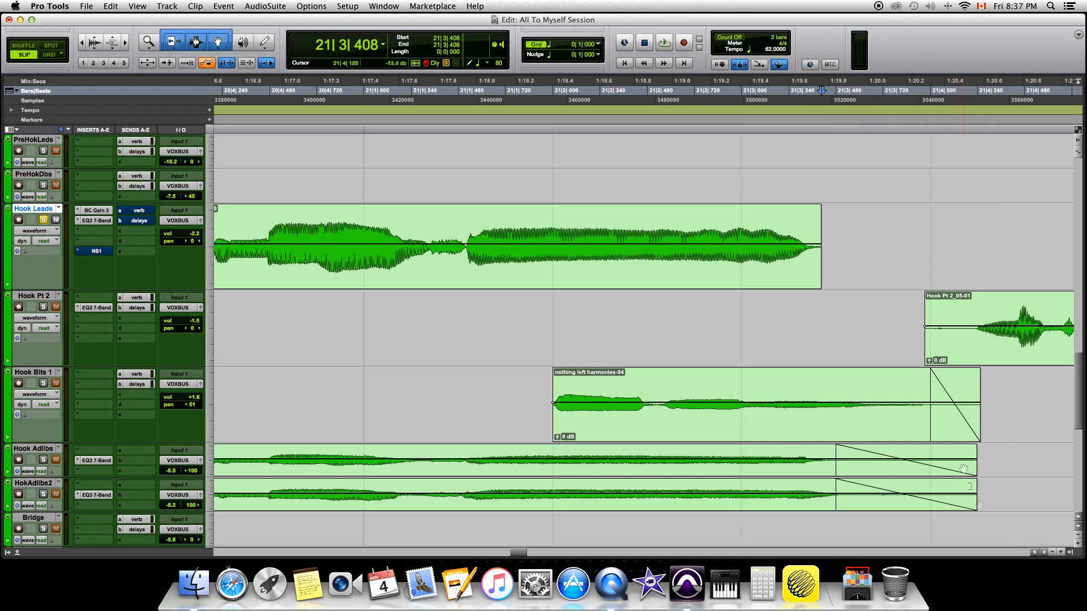
Undo all the manual silence deletions on the Hook Leads track.
left_click(1051, 553)
left_click(1051, 552)
left_click(1052, 553)
left_click(1051, 553)
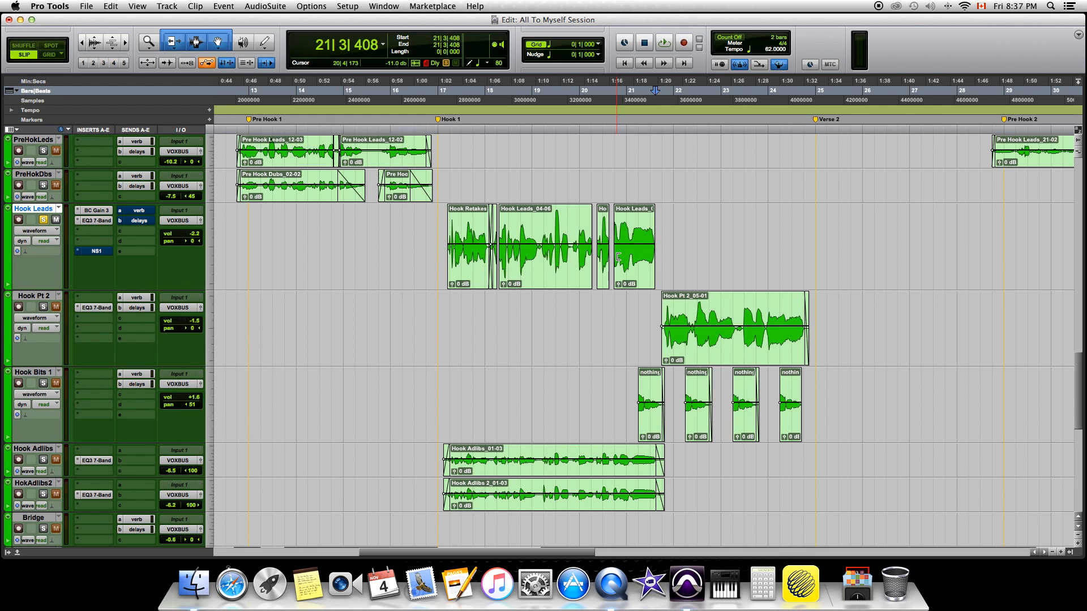
key("super+z")
key("super+z")
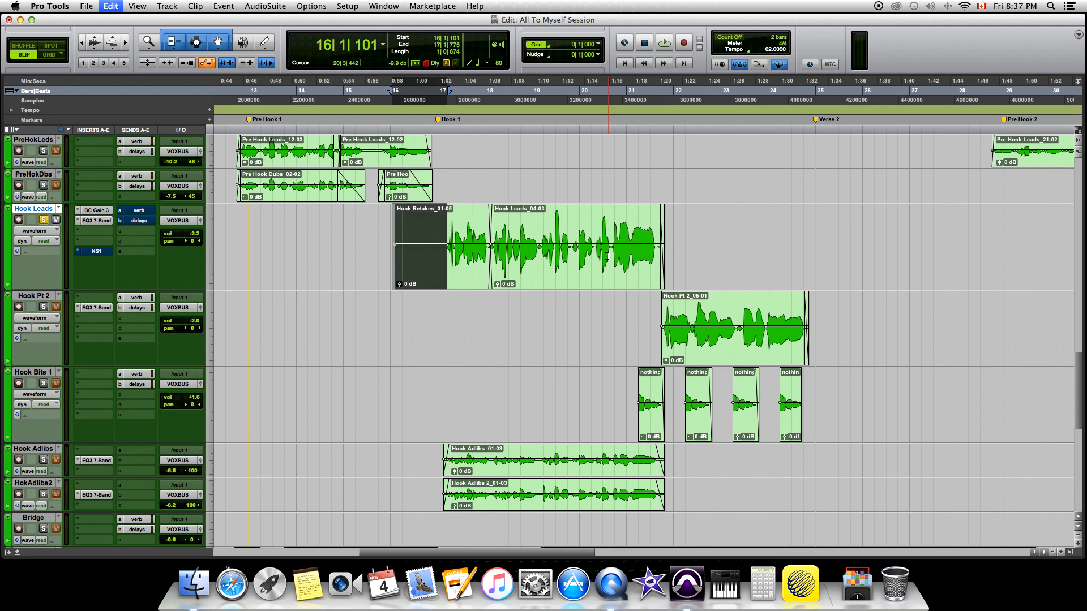
left_click(392, 227)
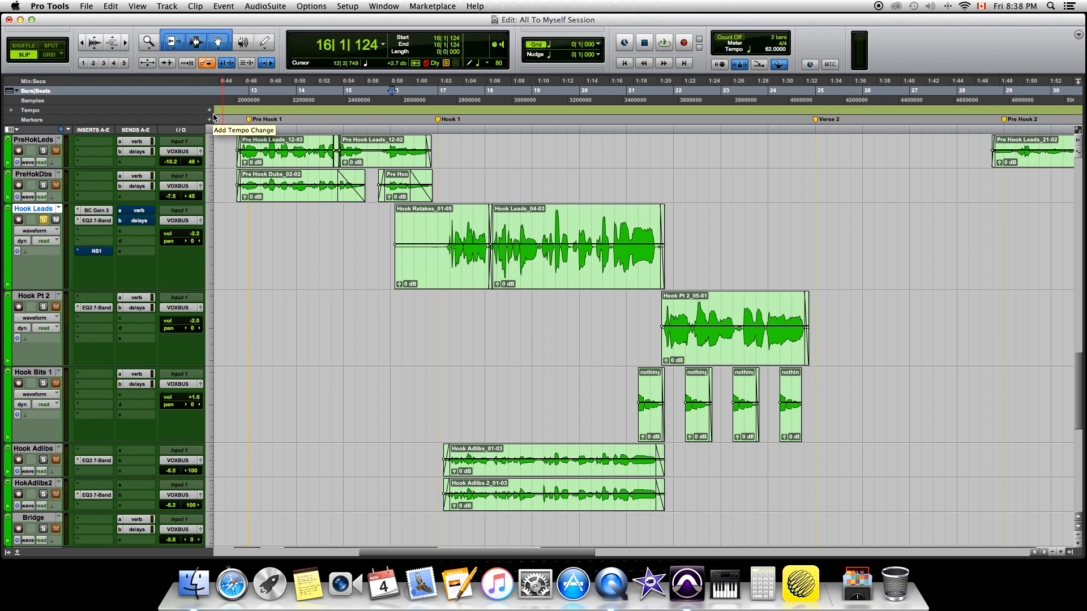
key("super+u")
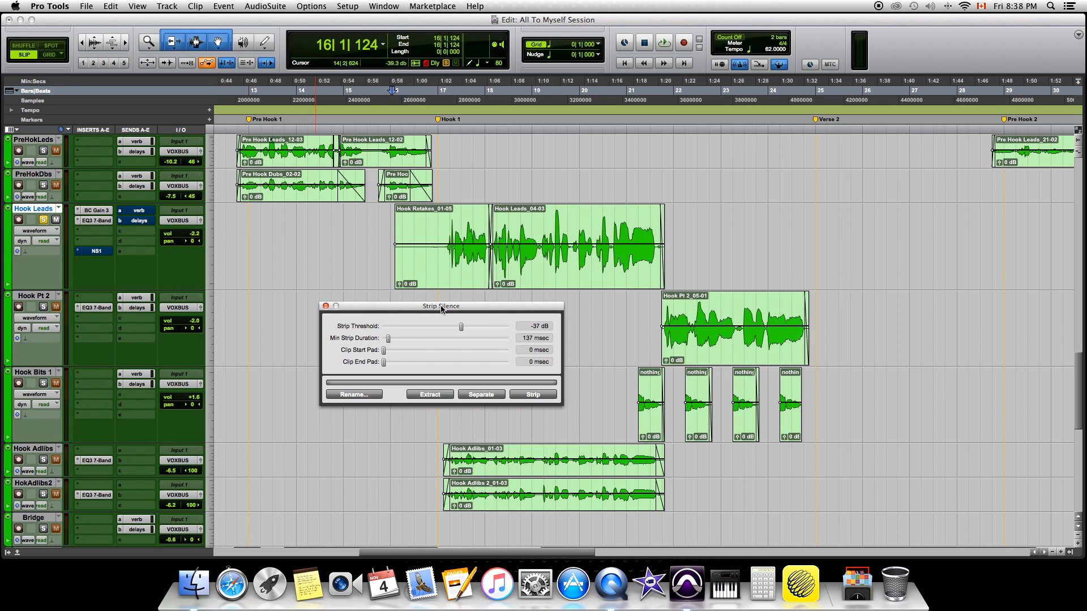
left_click(325, 306)
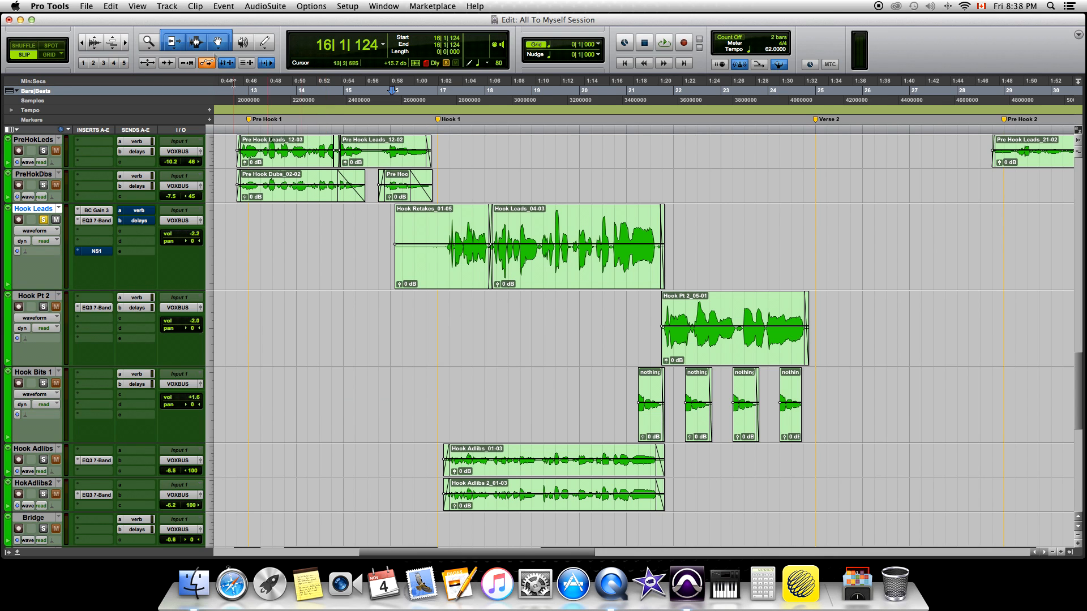
left_click(110, 6)
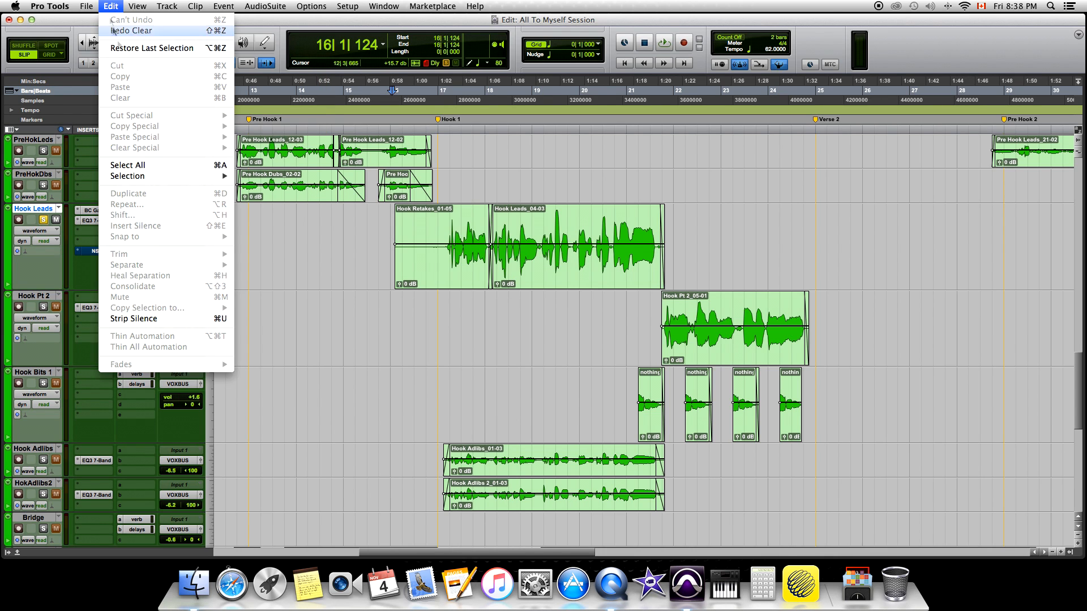
left_click(172, 318)
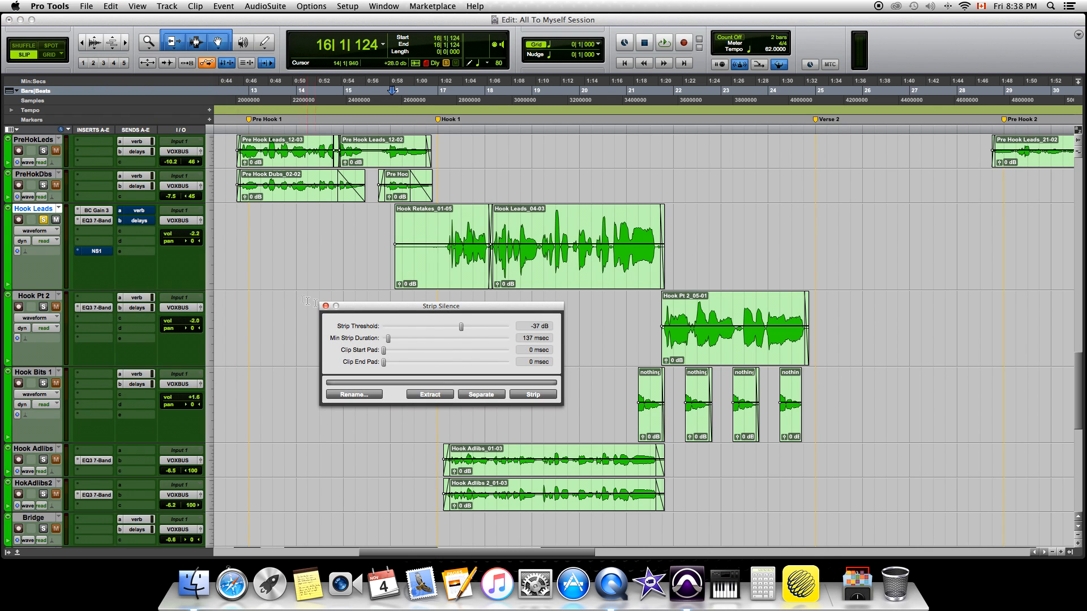
left_click(325, 306)
Strip the silence from both the Hook Retakes_01-05 and Hook Leads_04-03 clips with Strip Silence at its existing settings.
left_click(448, 278)
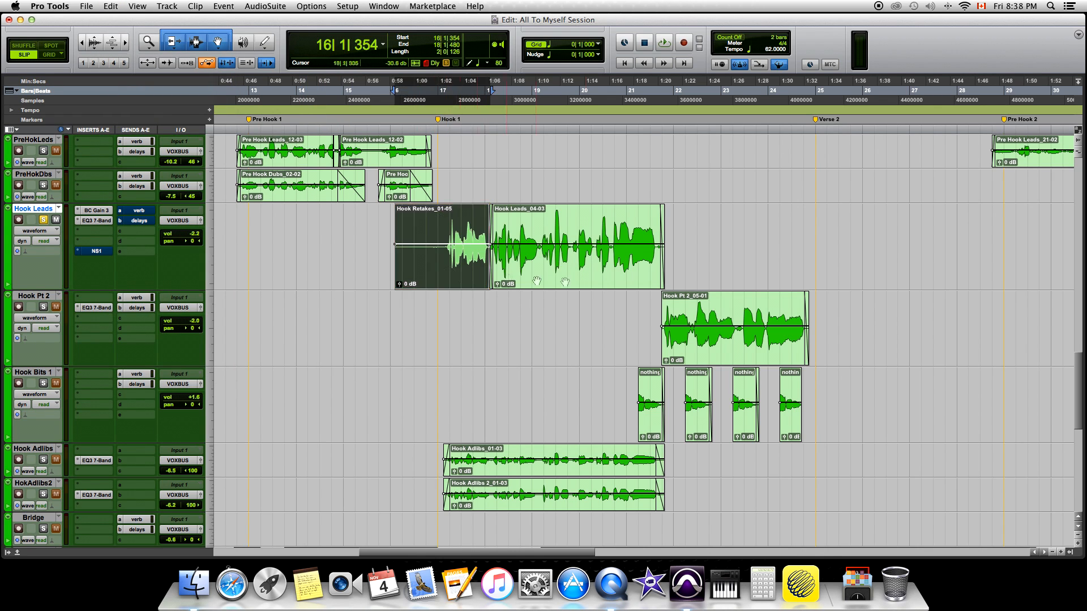
left_click(566, 282)
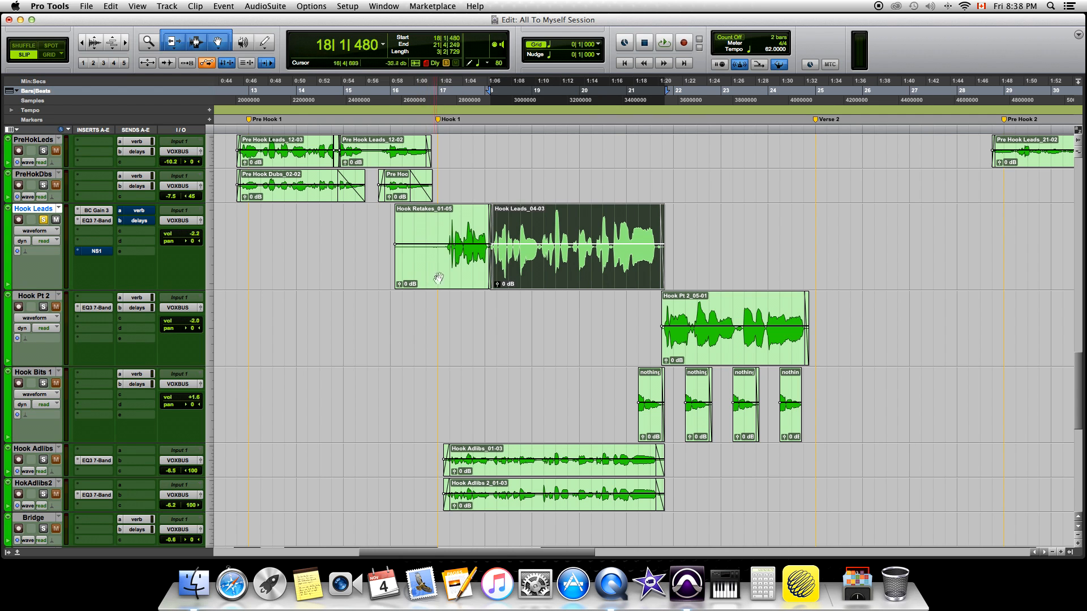
left_click(435, 280, "shift")
left_click(110, 6)
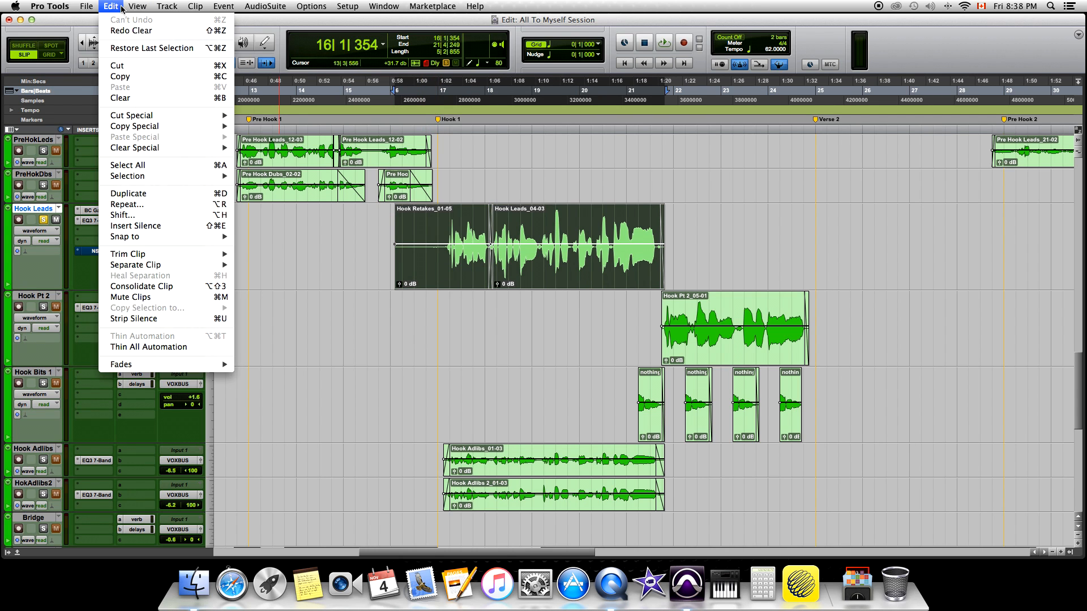
left_click(180, 318)
left_click_drag(444, 303, 449, 318)
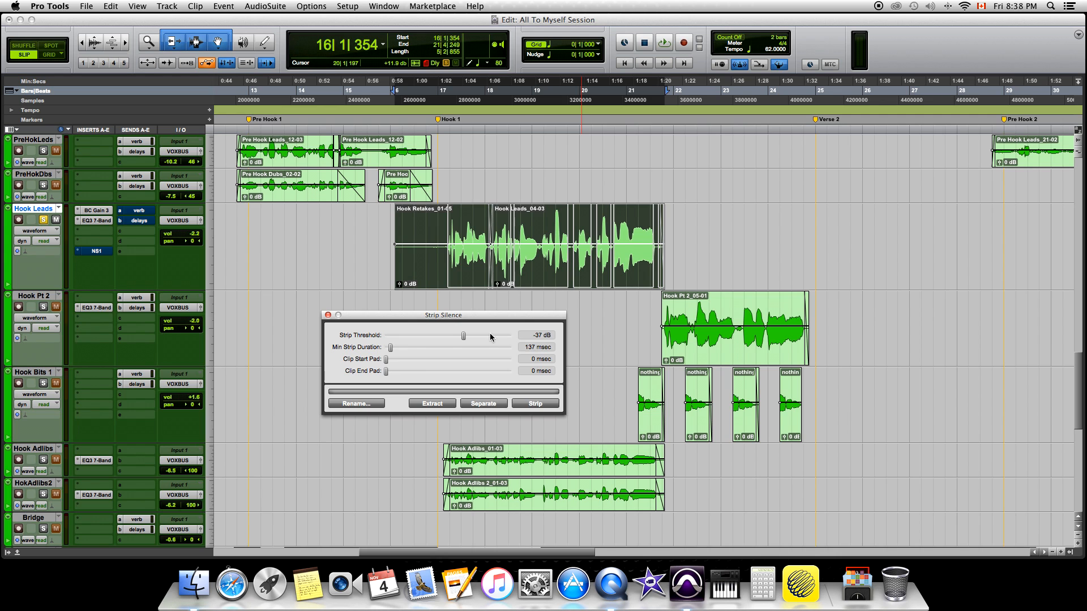
left_click(1060, 552)
left_click(1060, 552)
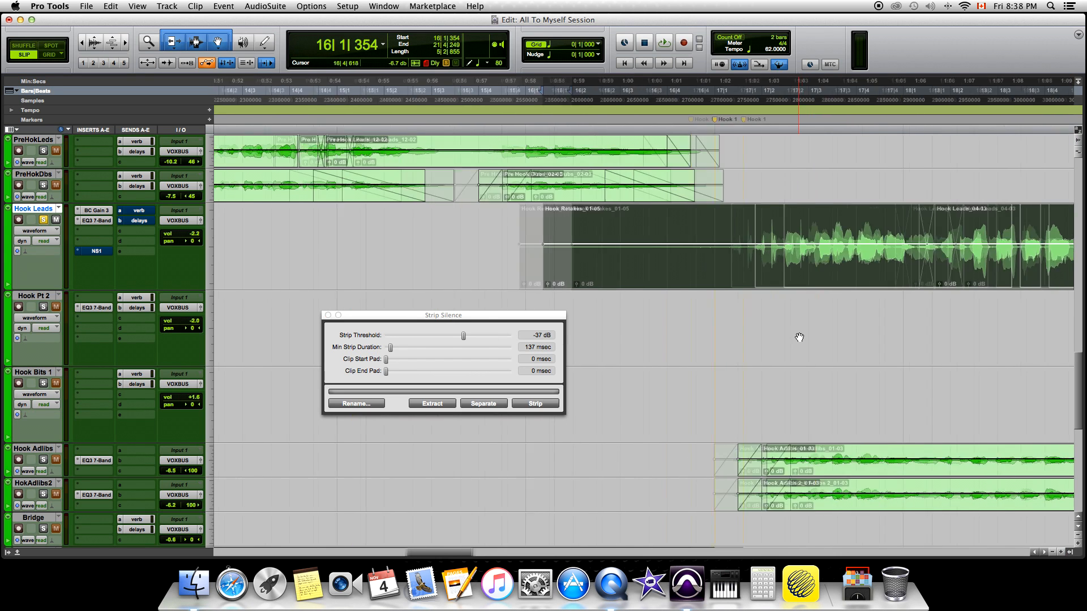
scroll(795, 300, "right", 3)
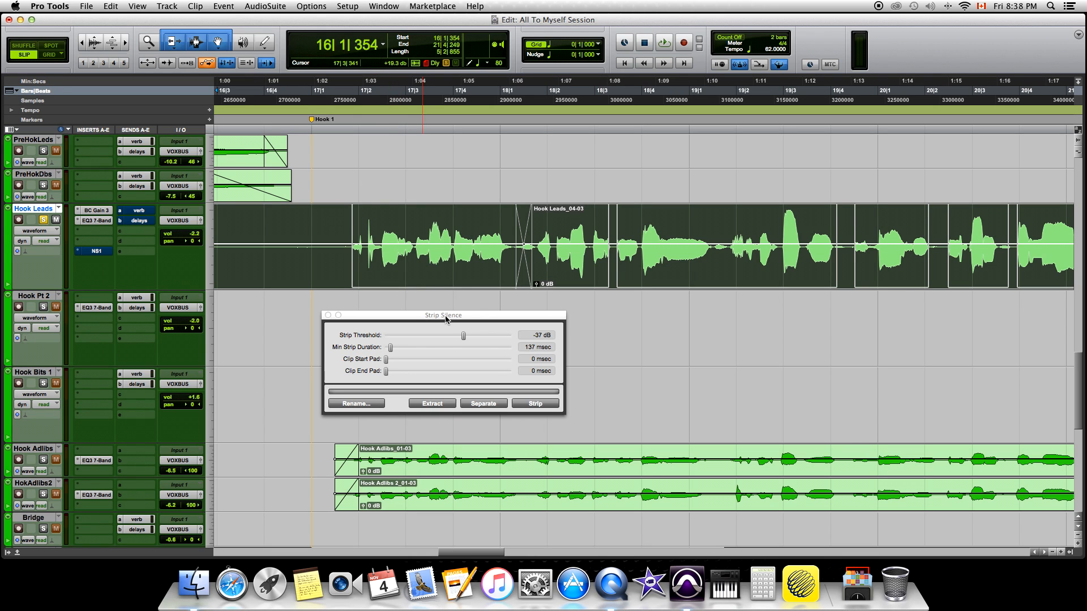
left_click(1052, 552)
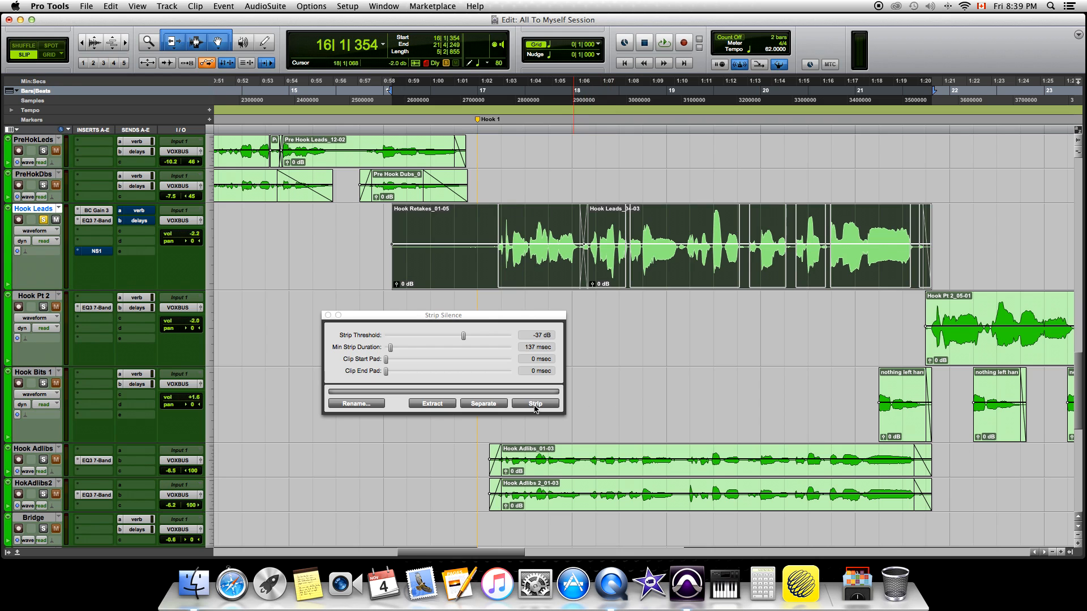
left_click(534, 403)
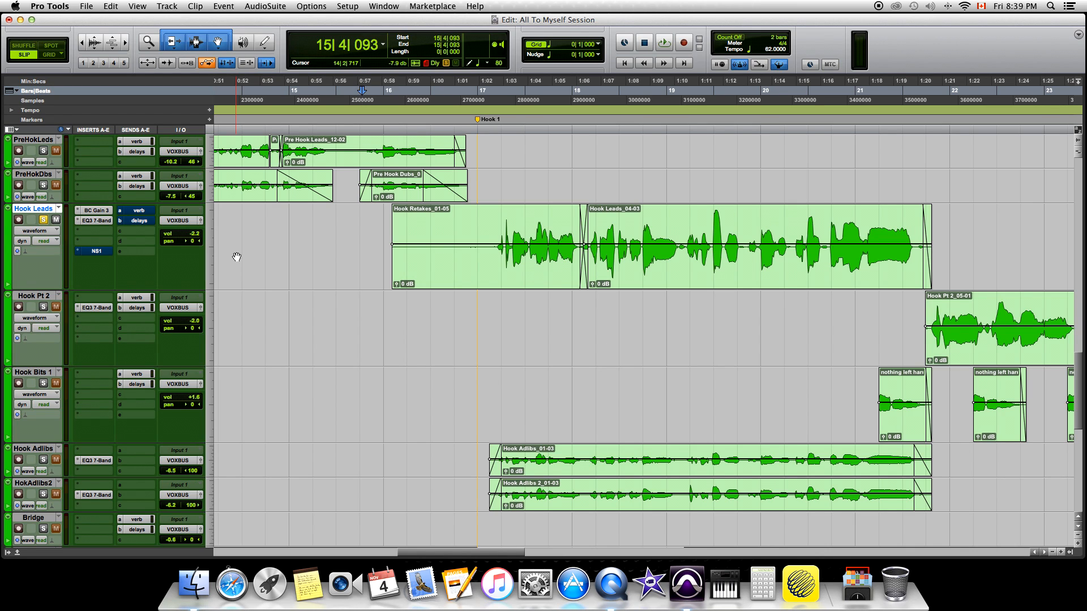
Open the NS1 noise suppressor on the Hook Leads track and examine the vocal phrases and gaps in the Hook Leads_04-03 clip.
left_click(96, 252)
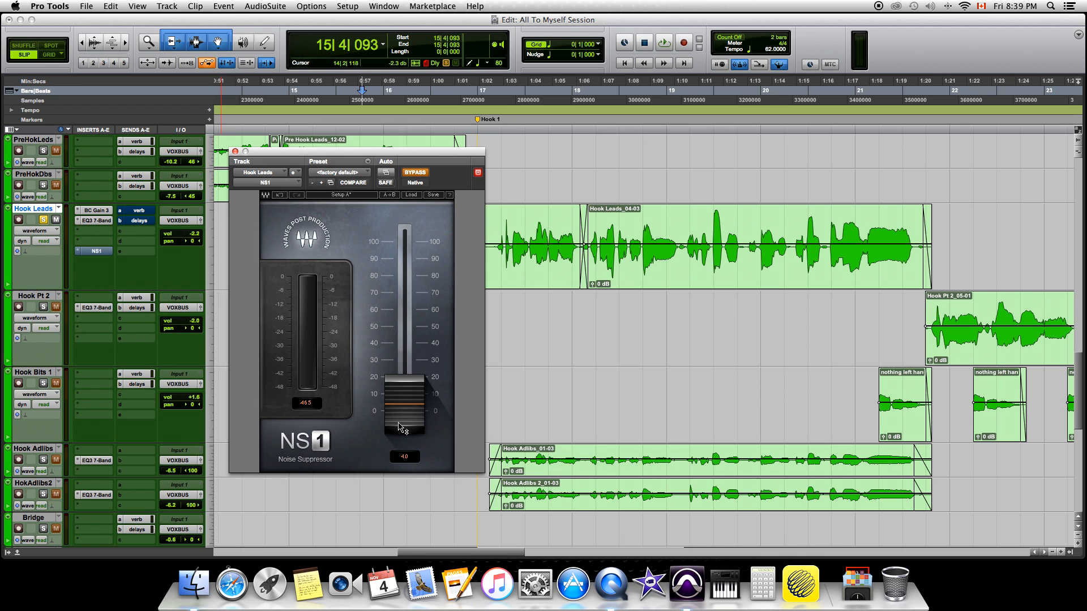
left_click(744, 226)
left_click_drag(708, 230, 922, 233)
left_click(829, 223)
left_click_drag(829, 223, 916, 221)
left_click(893, 222)
scroll(891, 223, "left", 5)
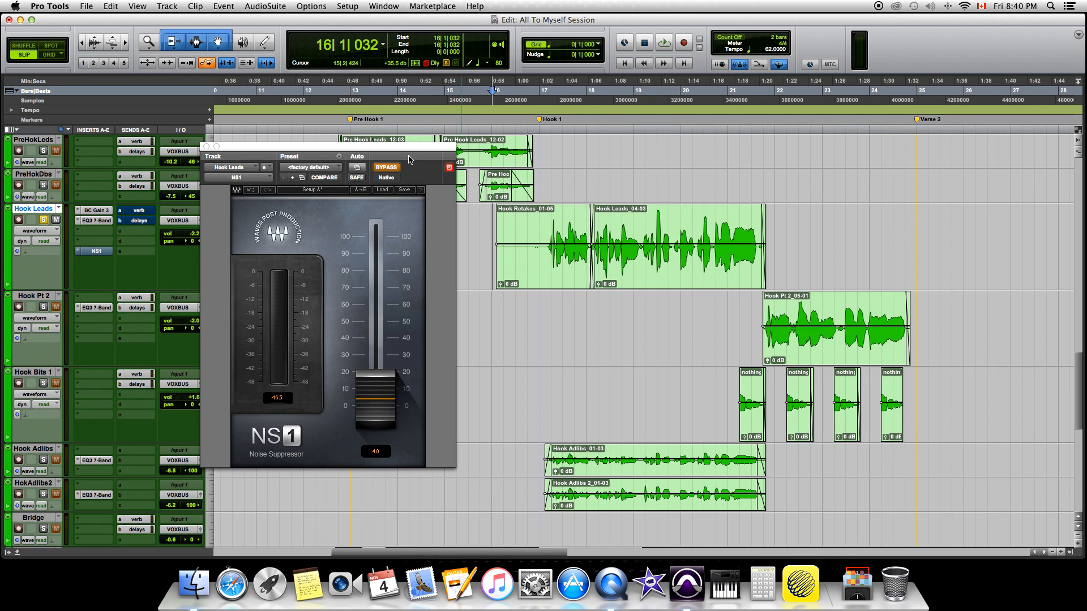
Play the Hook Leads vocal from 16|1|032 with NS1 bypassed, and again from 16|1|078 with NS1 active.
key("space")
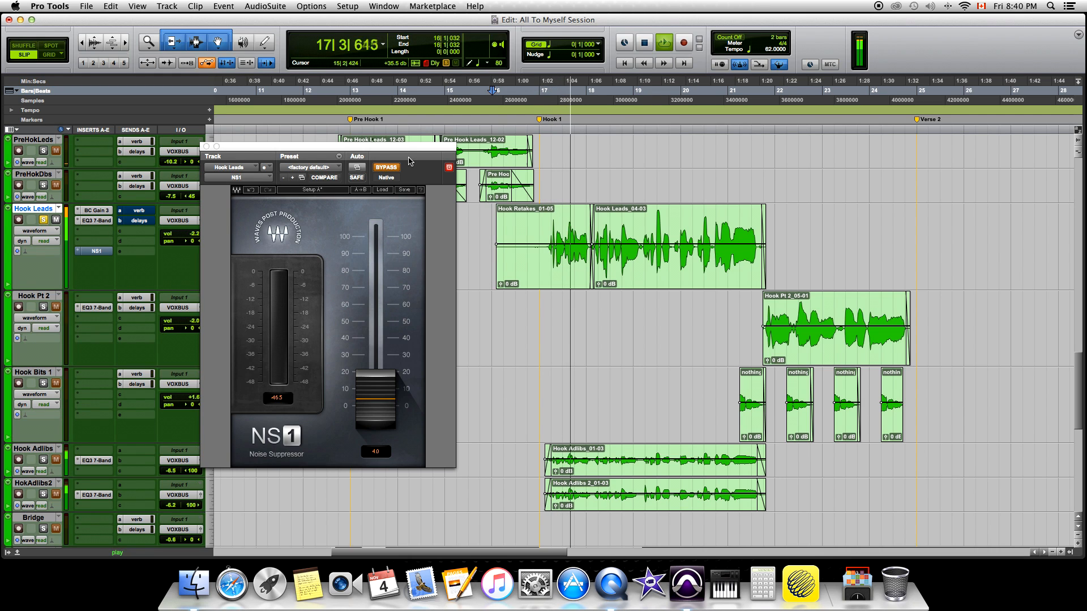
key("space")
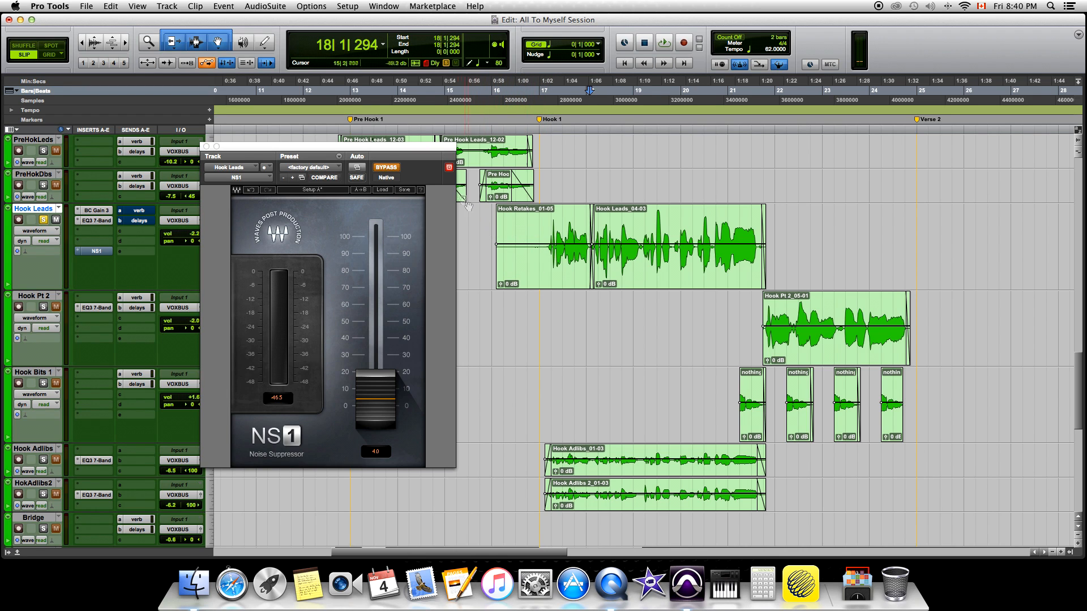
left_click(386, 168)
left_click_drag(399, 370, 399, 370)
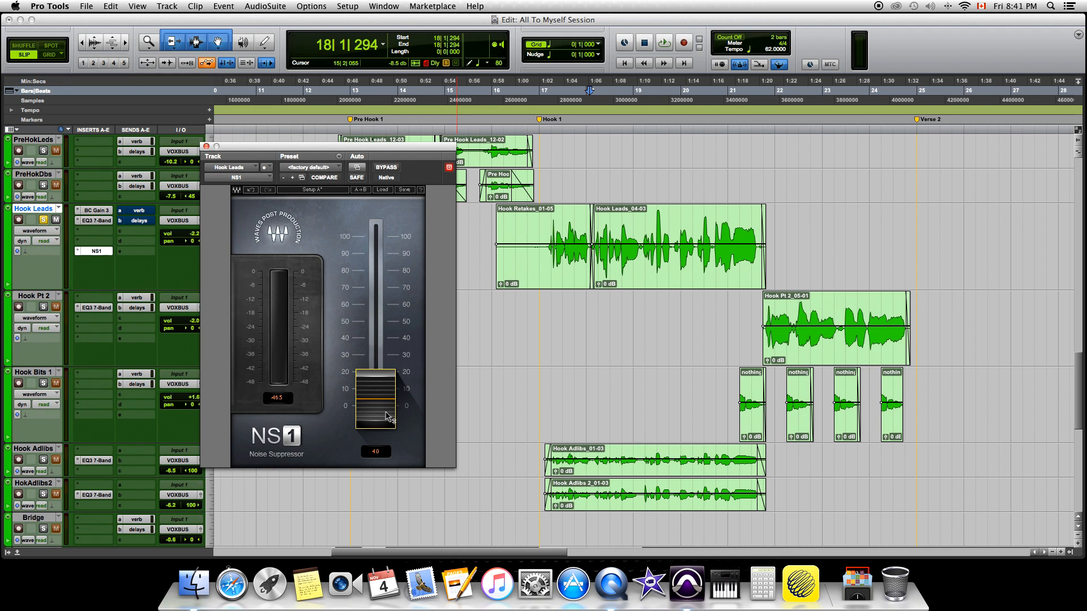
left_click(493, 225)
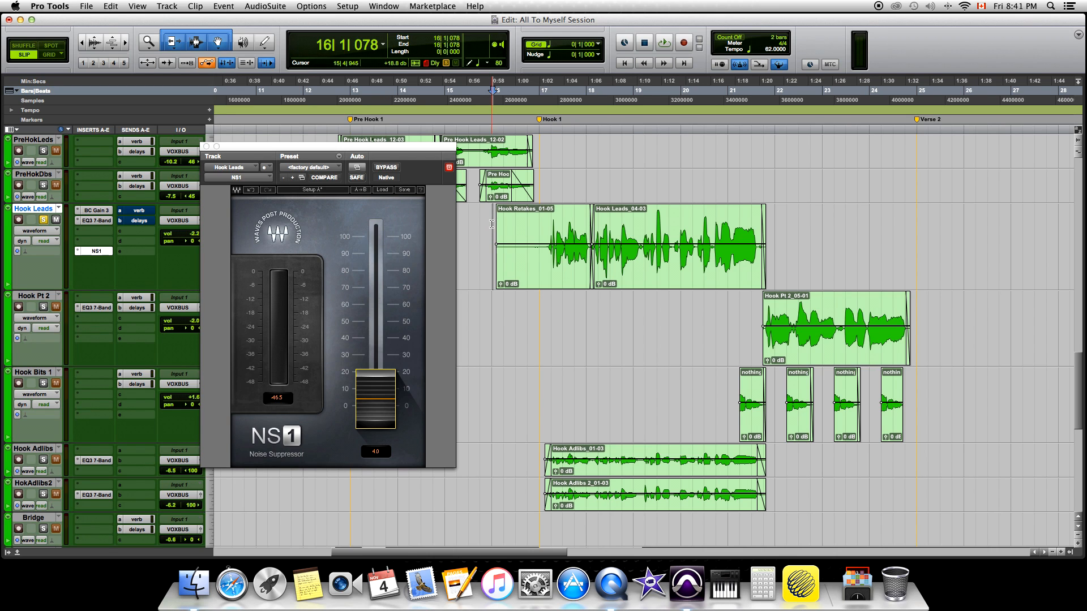
key("space")
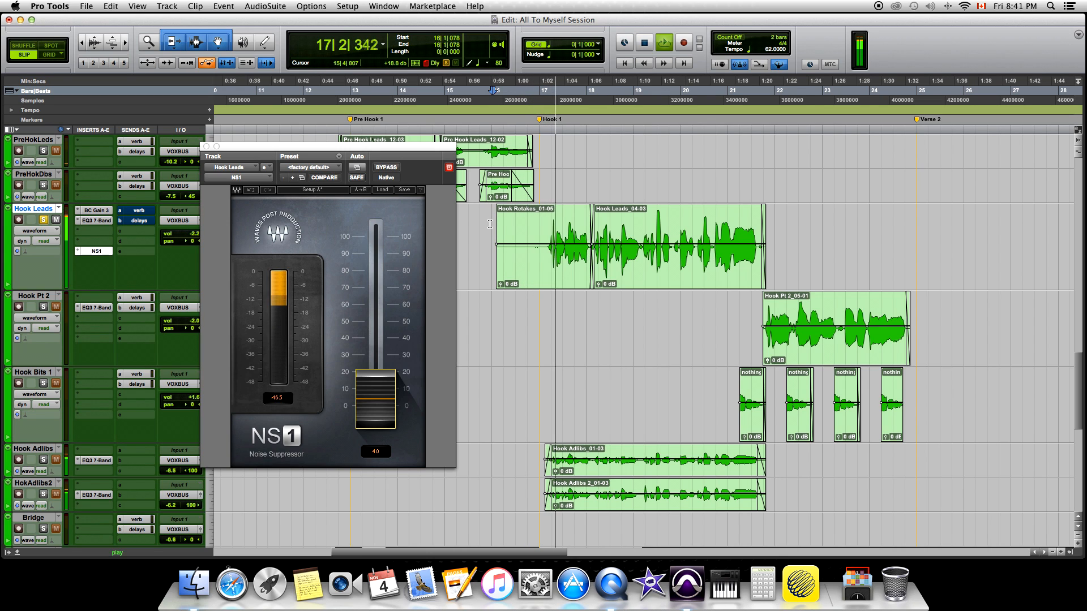
Bypass NS1 and listen to the noise before the first Hook Retakes_01-05 phrase, starting from 15|4|899.
left_click(489, 224)
left_click(391, 166)
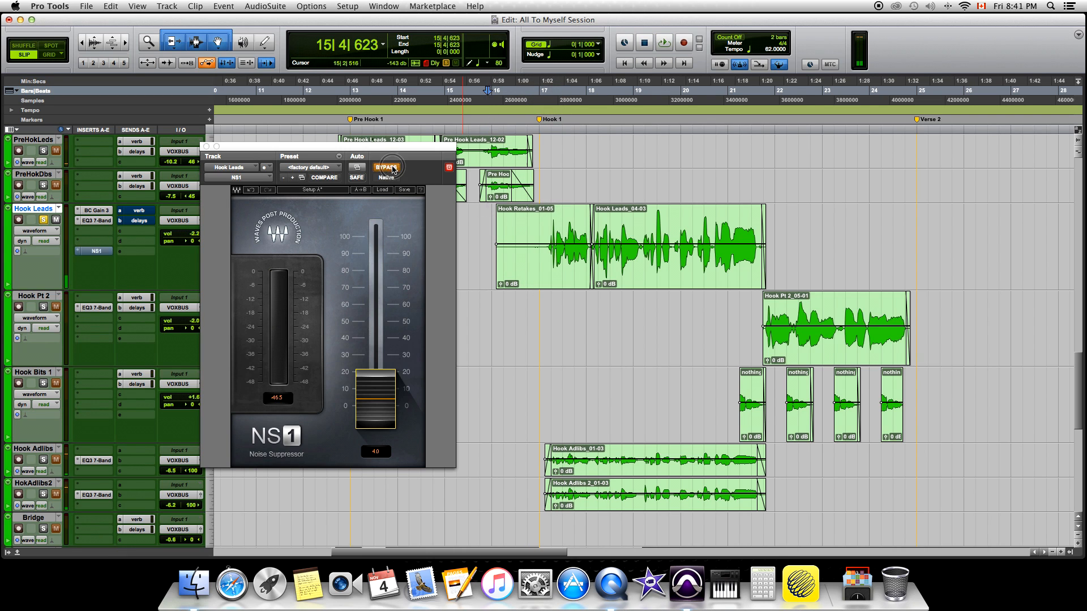
left_click(491, 219)
key("space")
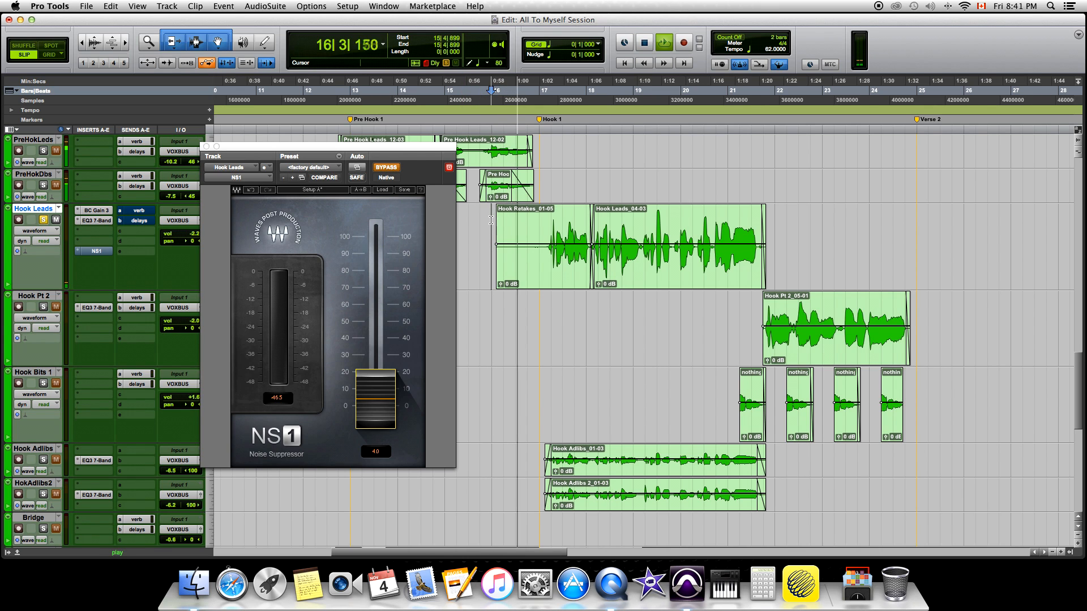
key("space")
Take NS1 out of bypass and play the Hook Leads lead-in from 15|4|715 to hear the suppressed noise.
left_click(488, 220)
left_click(393, 168)
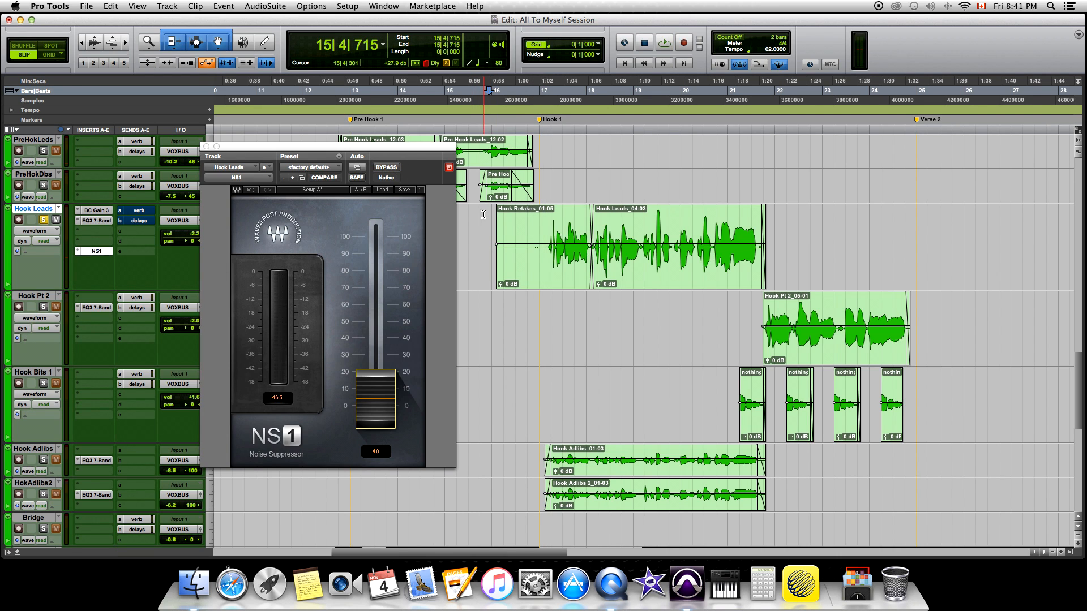
key("space")
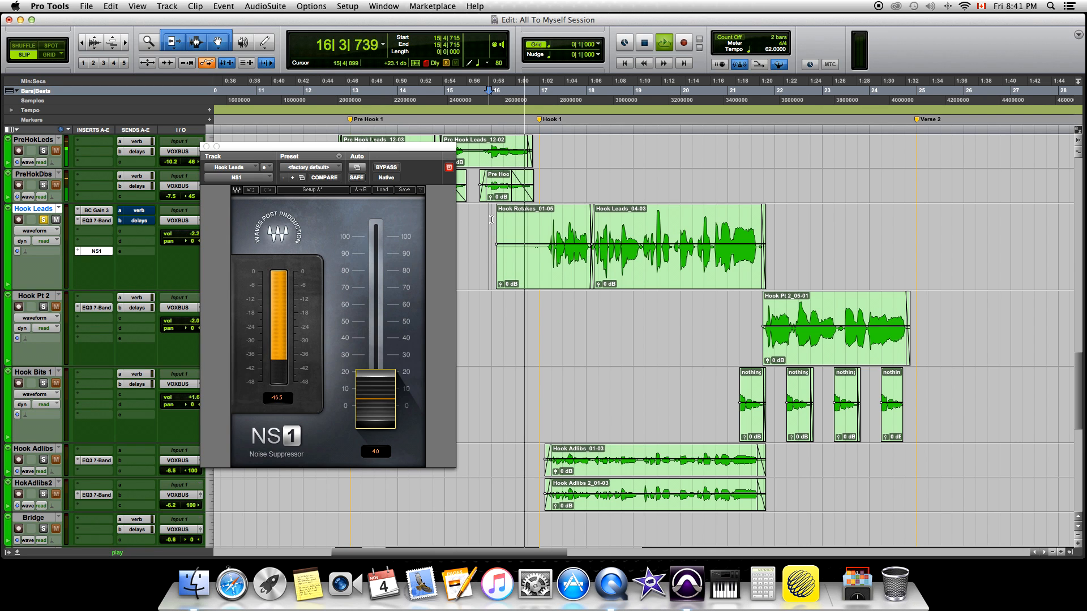
key("space")
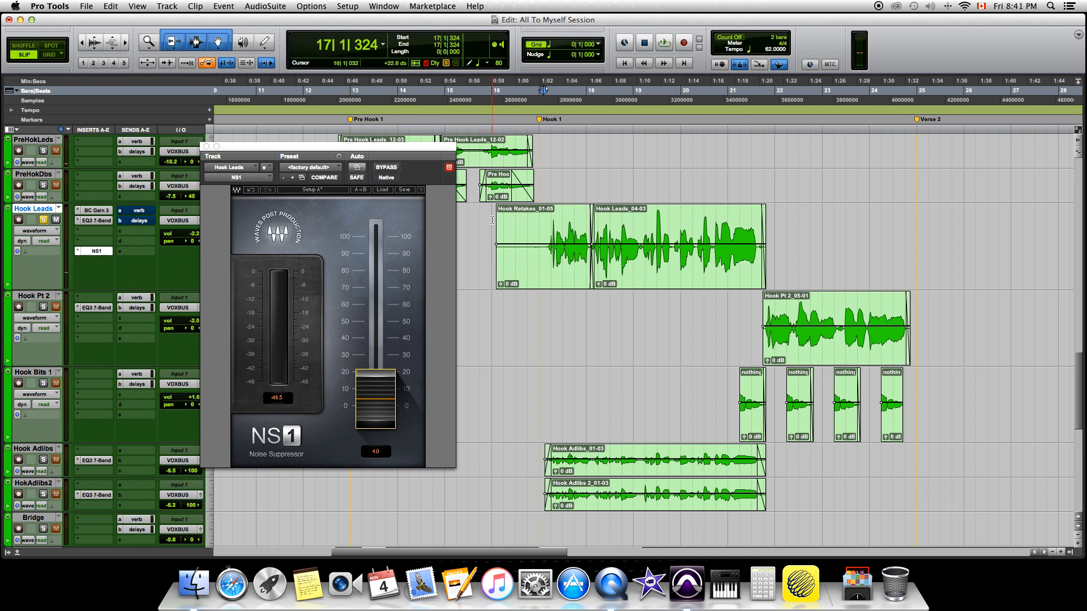